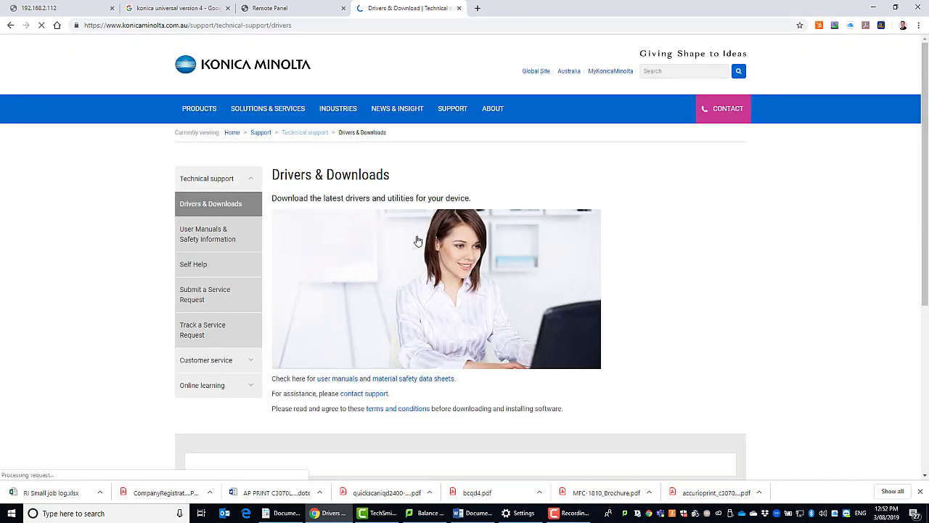
Step: Search the Drivers & Downloads page for the bizhub C250i and load its downloads
{"action": "scroll", "coordinate": [421, 265], "scroll_direction": "down", "scroll_amount": 3}
{"action": "left_click", "coordinate": [266, 276]}
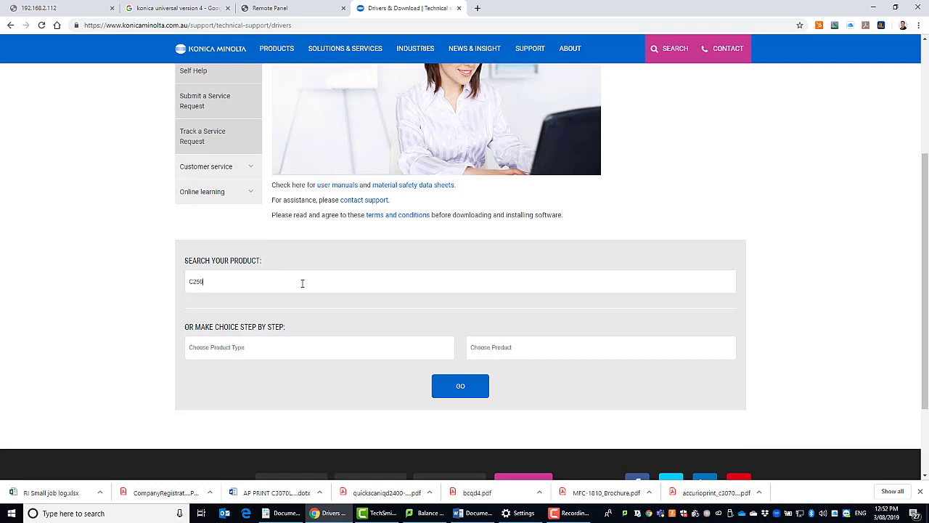
{"action": "type", "text": "i"}
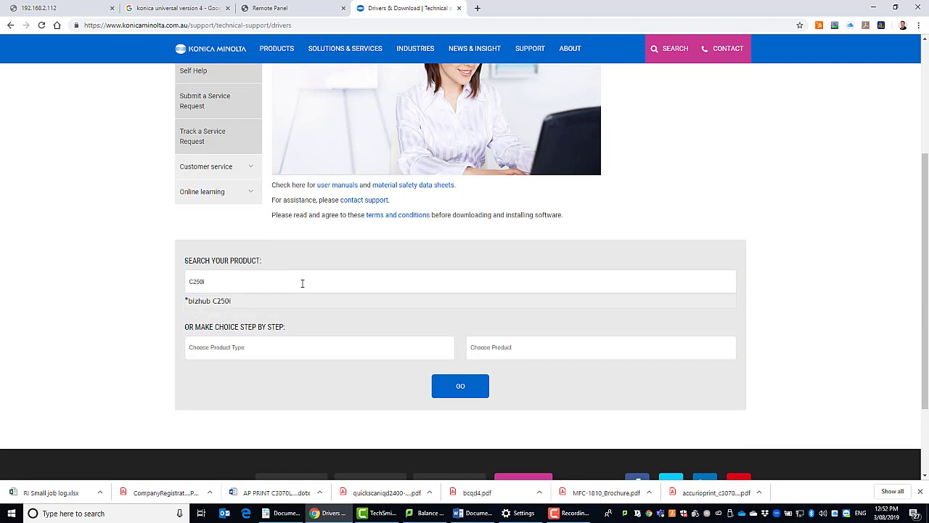
{"action": "left_click", "coordinate": [219, 304]}
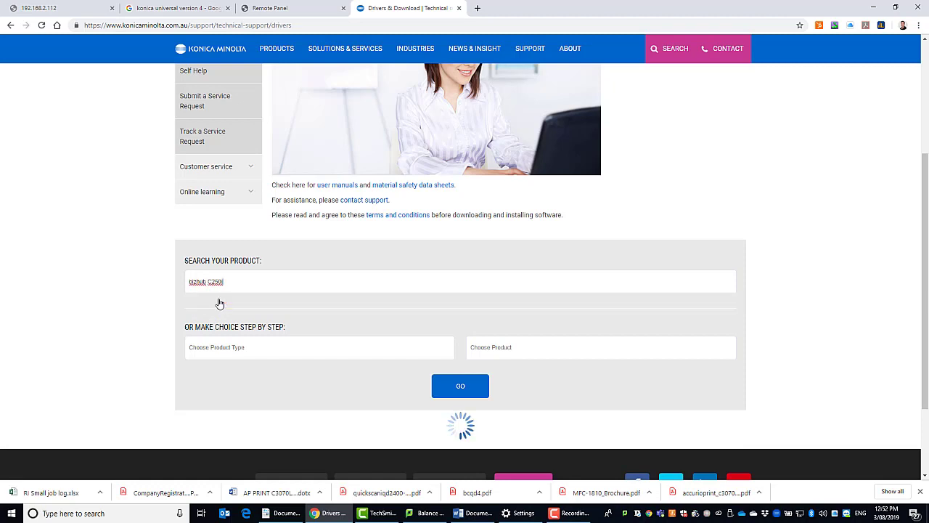
{"action": "left_click", "coordinate": [468, 393]}
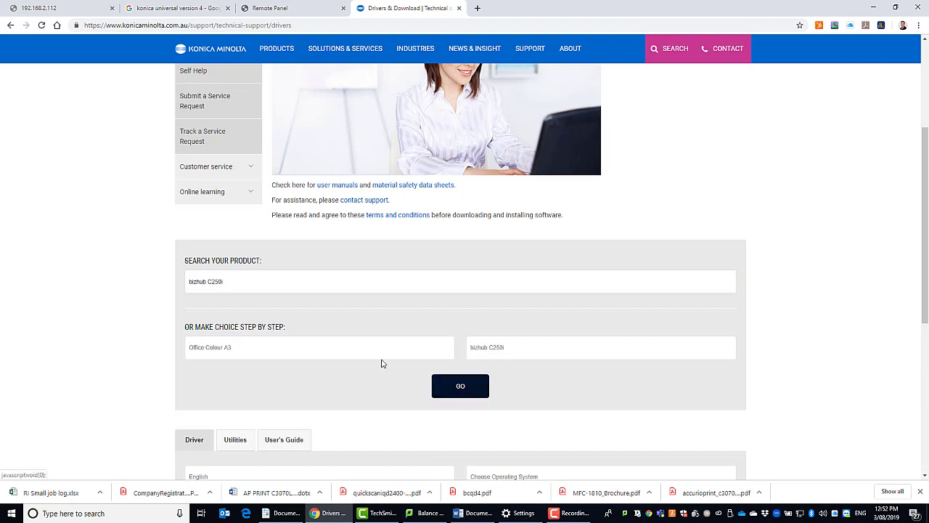
Step: Filter the drivers to Windows 10 (64bit) and expand the Universal Printer Driver V4 category
{"action": "scroll", "coordinate": [379, 364], "scroll_direction": "down", "scroll_amount": 1}
{"action": "scroll", "coordinate": [379, 365], "scroll_direction": "down", "scroll_amount": 2}
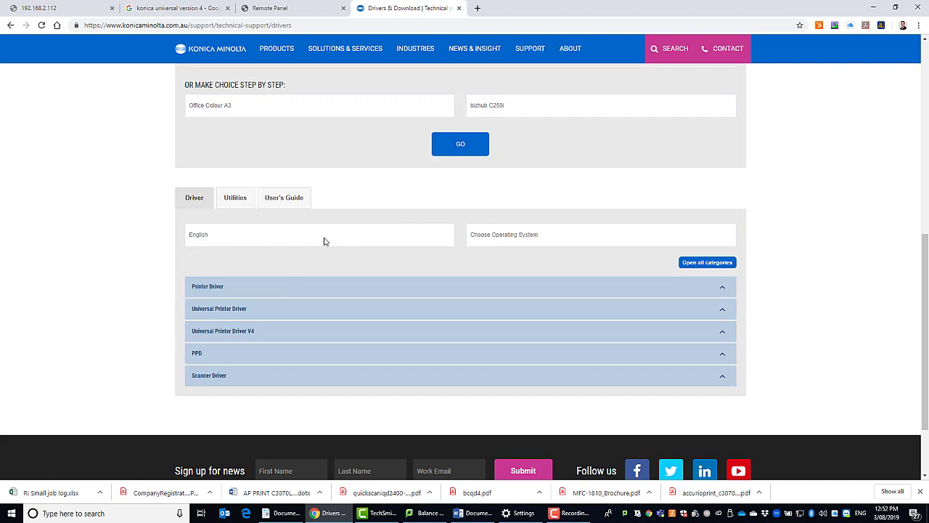
{"action": "left_click", "coordinate": [509, 239]}
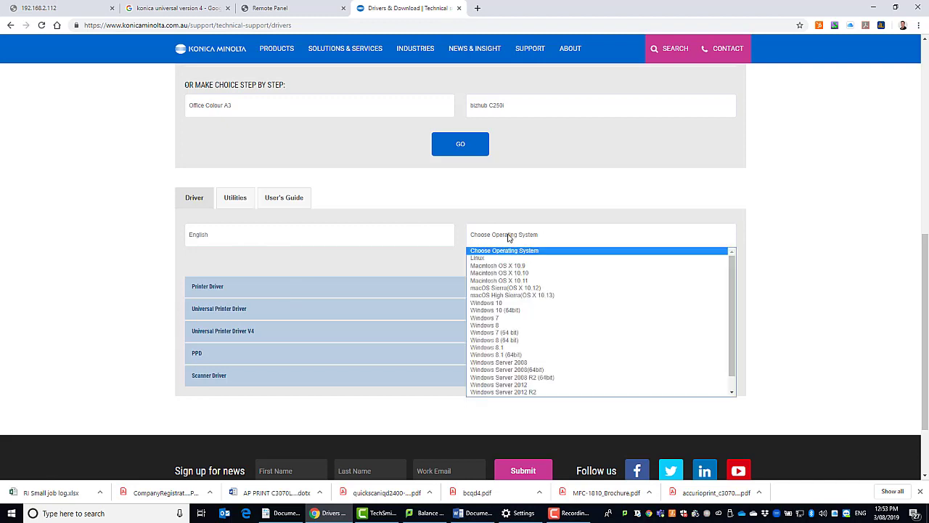
{"action": "left_click", "coordinate": [481, 311]}
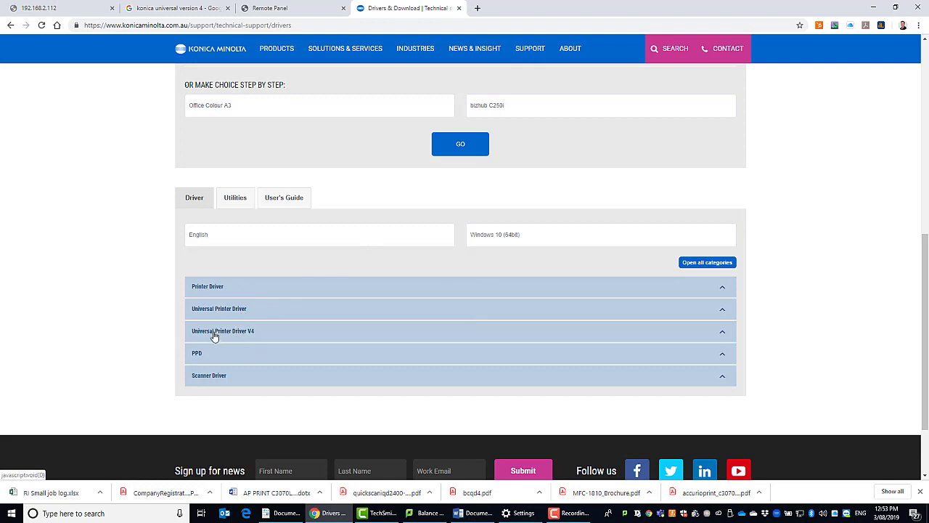
{"action": "left_click", "coordinate": [239, 333]}
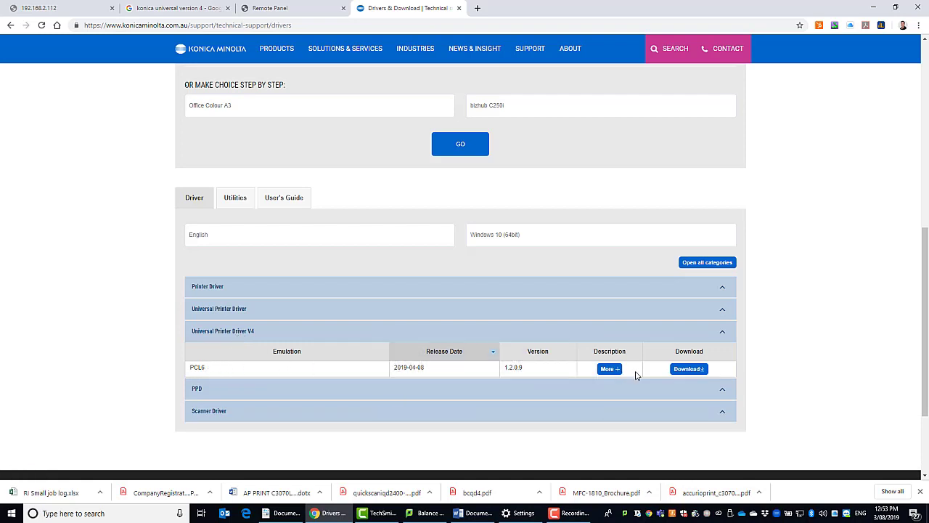
Step: Accept the license agreement for the PCL6 Universal V4 driver and download UPD4PCL6Win8.1P_1209MU.zip, then close the download dialog
{"action": "left_click", "coordinate": [688, 370]}
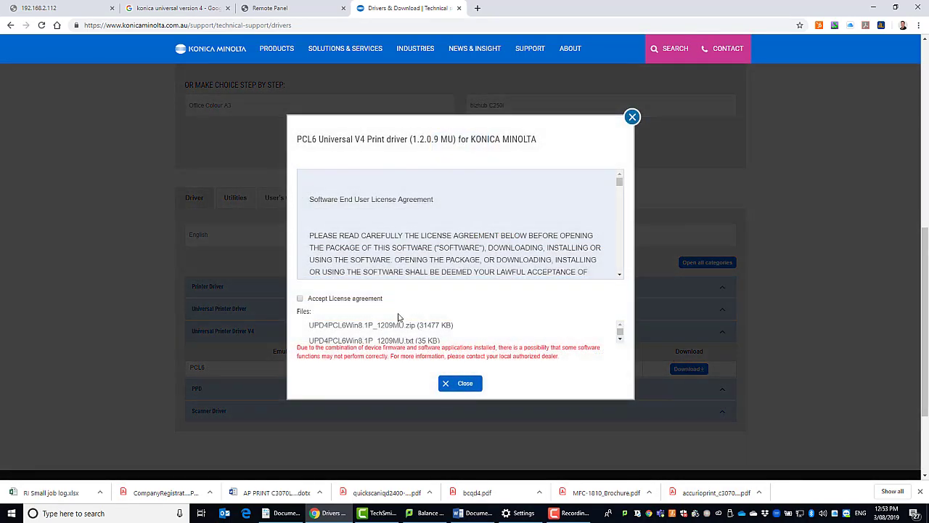
{"action": "left_click", "coordinate": [334, 300]}
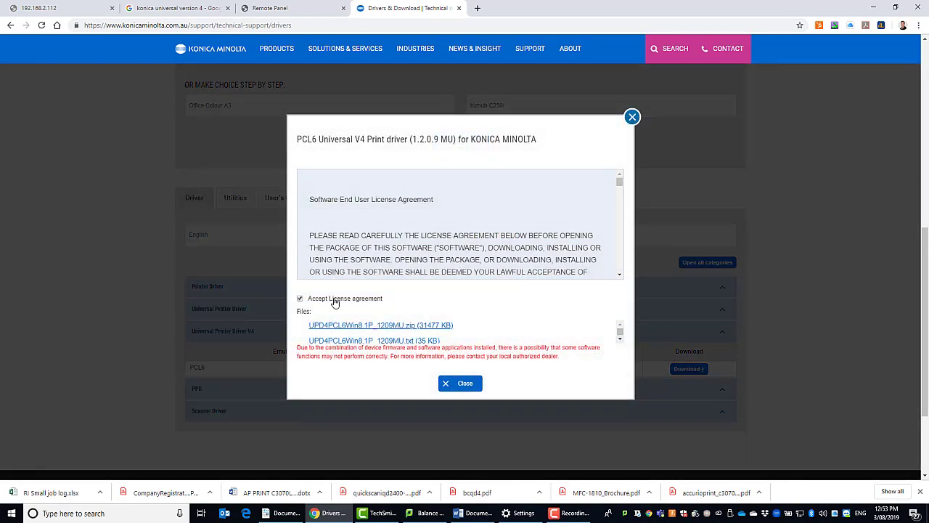
{"action": "left_click", "coordinate": [371, 329]}
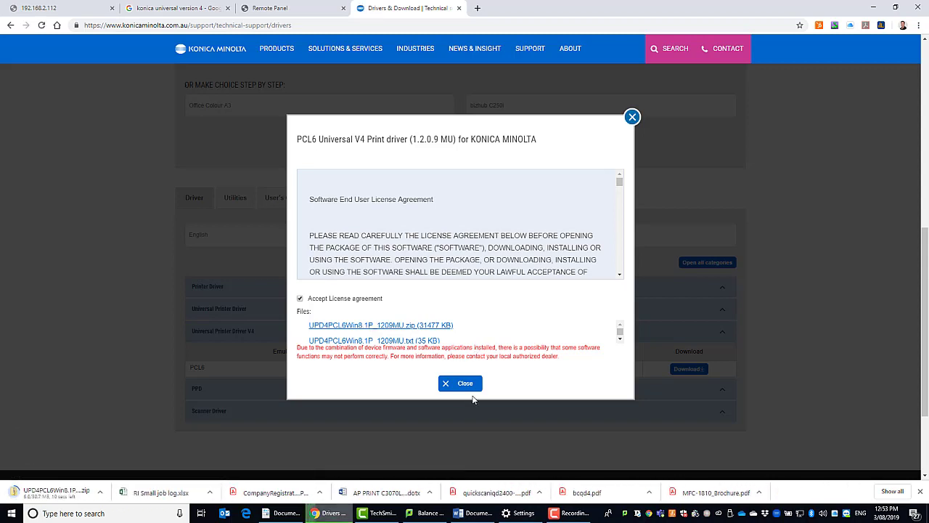
{"action": "left_click", "coordinate": [461, 385]}
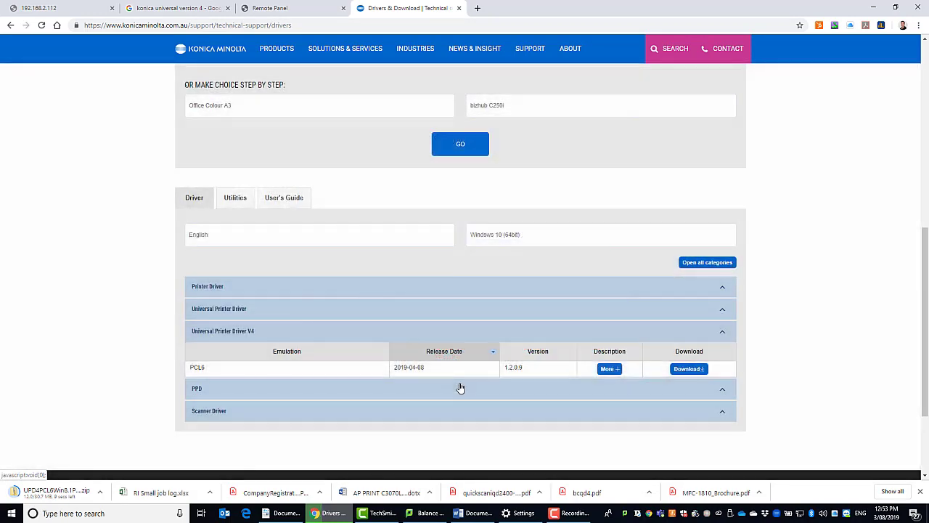
Step: Show the downloaded driver archive in its folder and extract UPD4PCL6Win8.1P_1209MU (1).zip to the suggested destination
{"action": "left_click", "coordinate": [102, 494]}
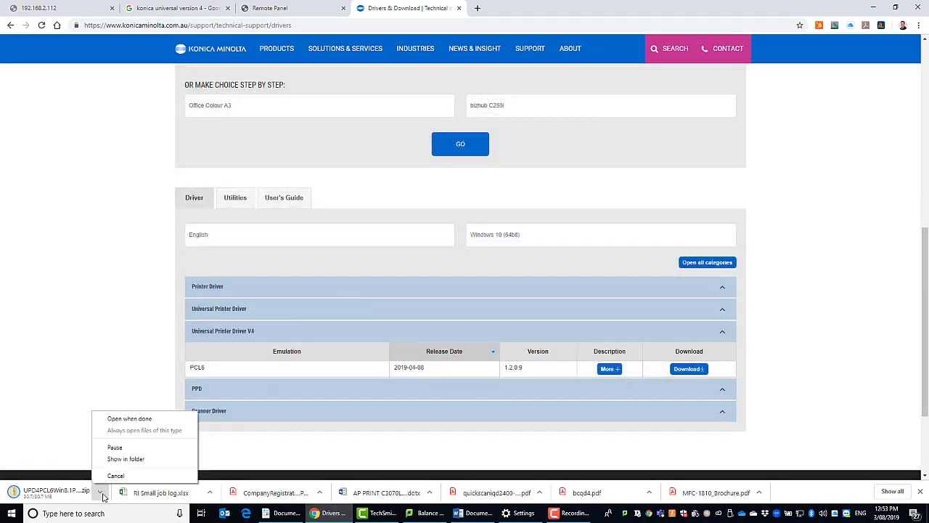
{"action": "left_click", "coordinate": [121, 463]}
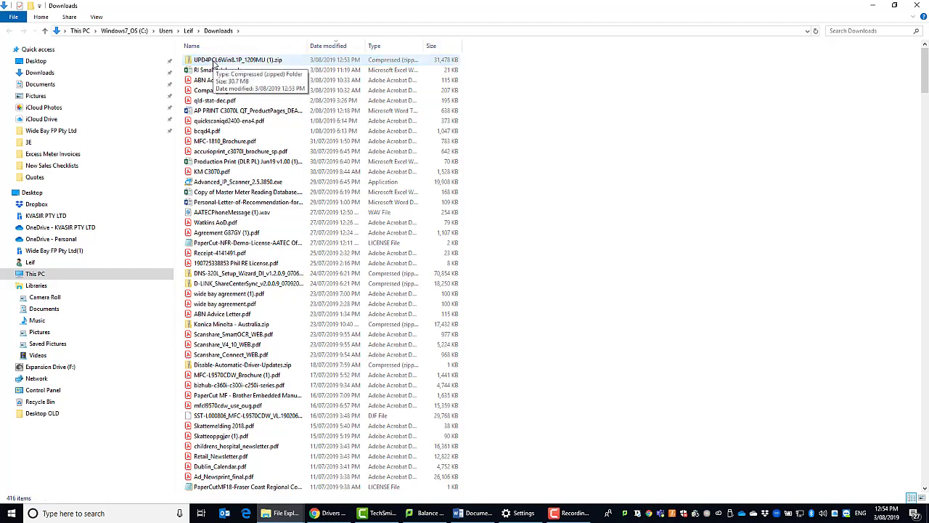
{"action": "right_click", "coordinate": [214, 62]}
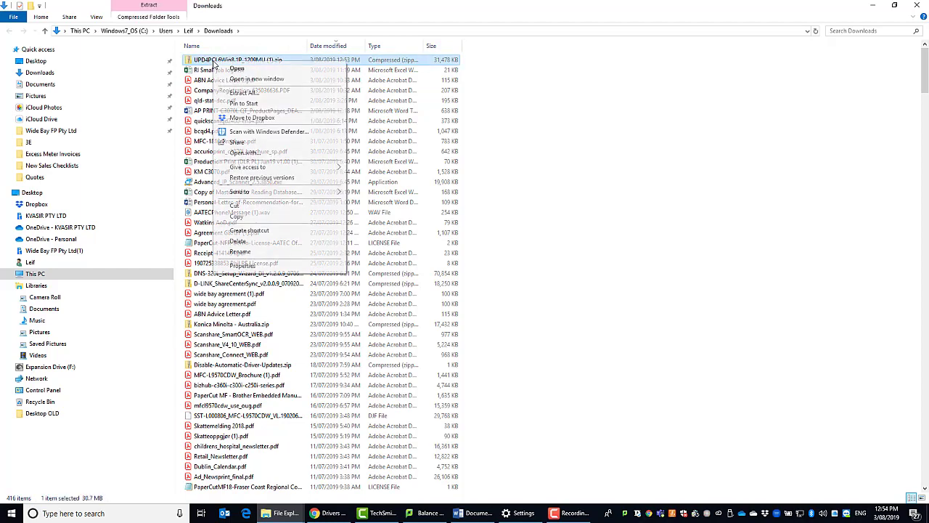
{"action": "left_click", "coordinate": [232, 93]}
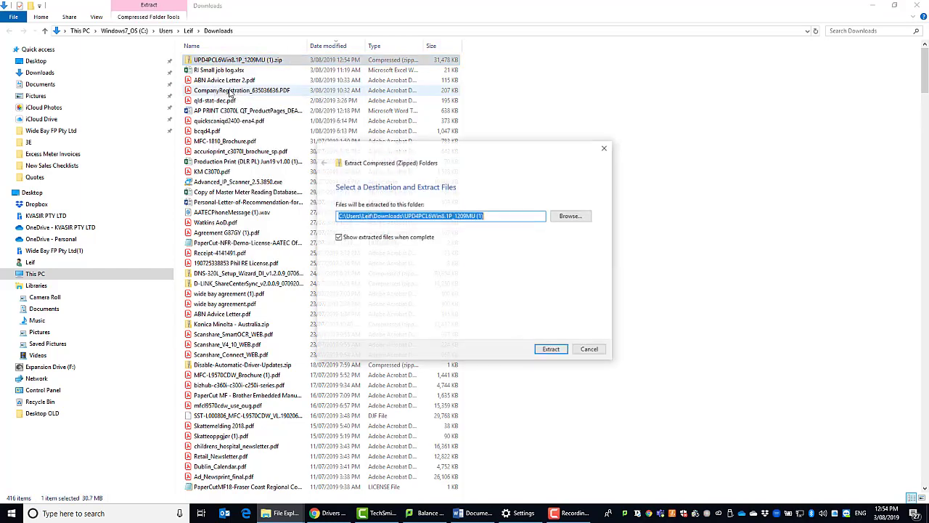
{"action": "left_click", "coordinate": [552, 351]}
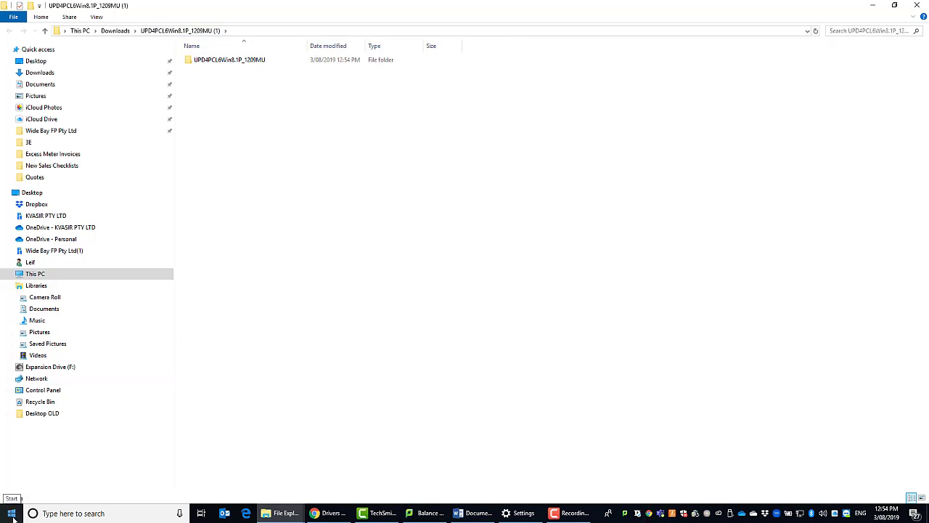
Step: Switch to Windows Settings and open the Printers & scanners page under Devices
{"action": "left_click", "coordinate": [13, 513]}
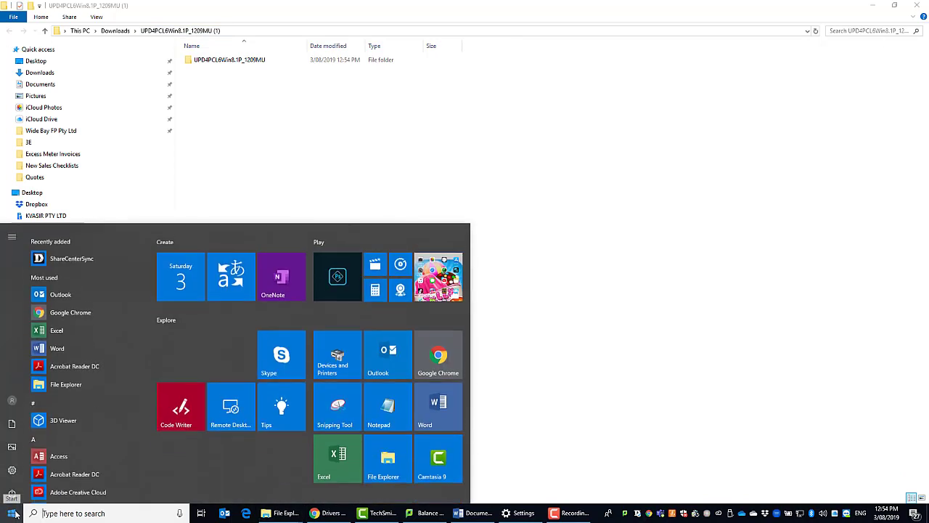
{"action": "left_click", "coordinate": [13, 468]}
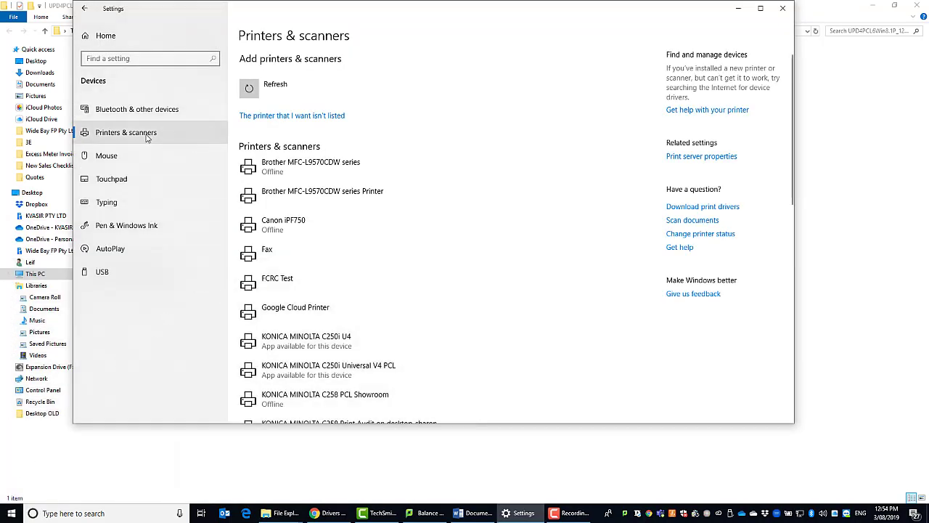
{"action": "left_click", "coordinate": [107, 36]}
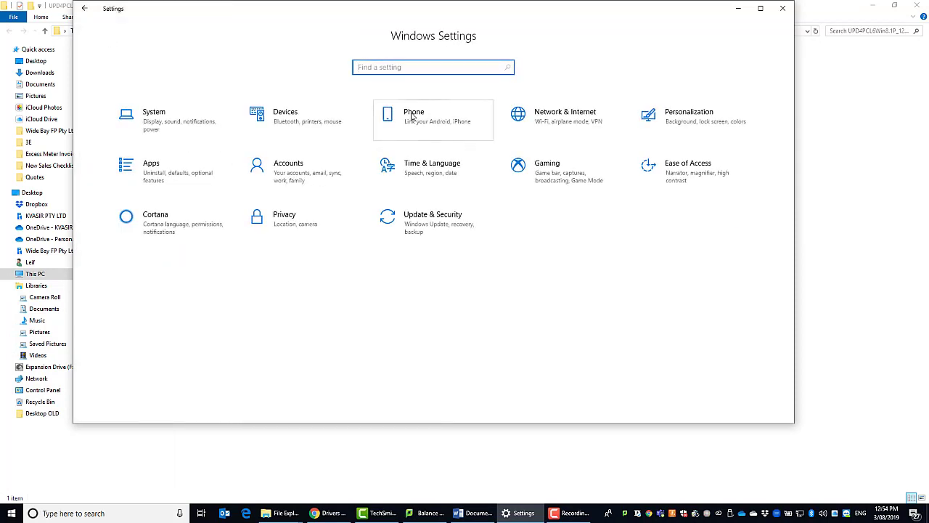
{"action": "left_click", "coordinate": [286, 125]}
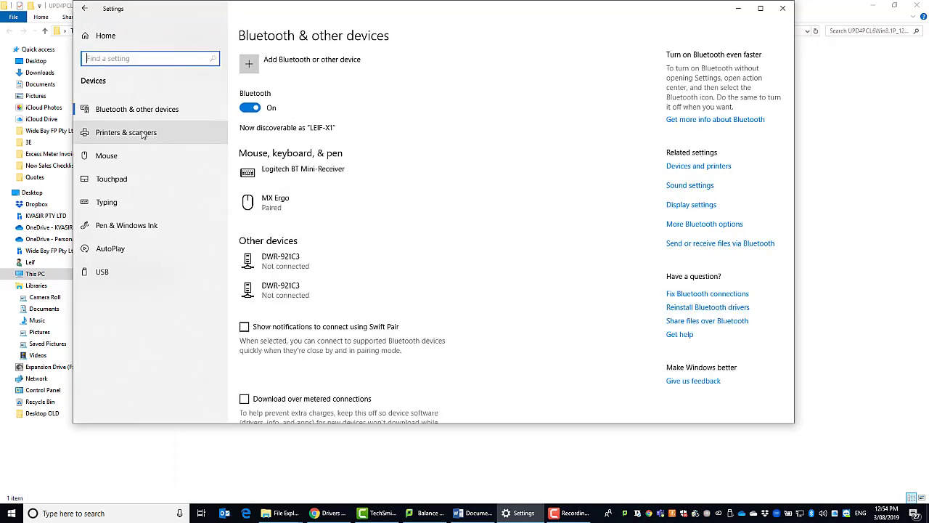
{"action": "left_click", "coordinate": [145, 133]}
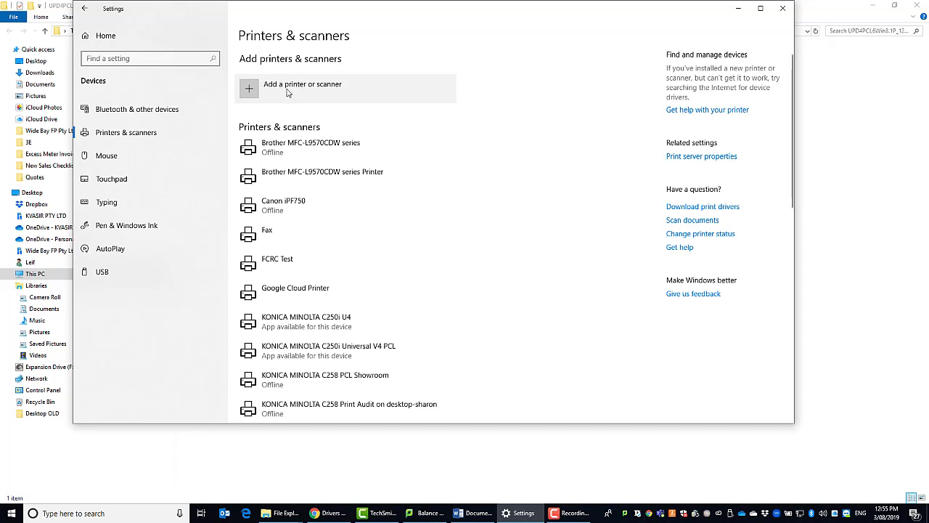
Step: Start adding an unlisted printer and choose to add it using a TCP/IP address or hostname
{"action": "left_click", "coordinate": [288, 87]}
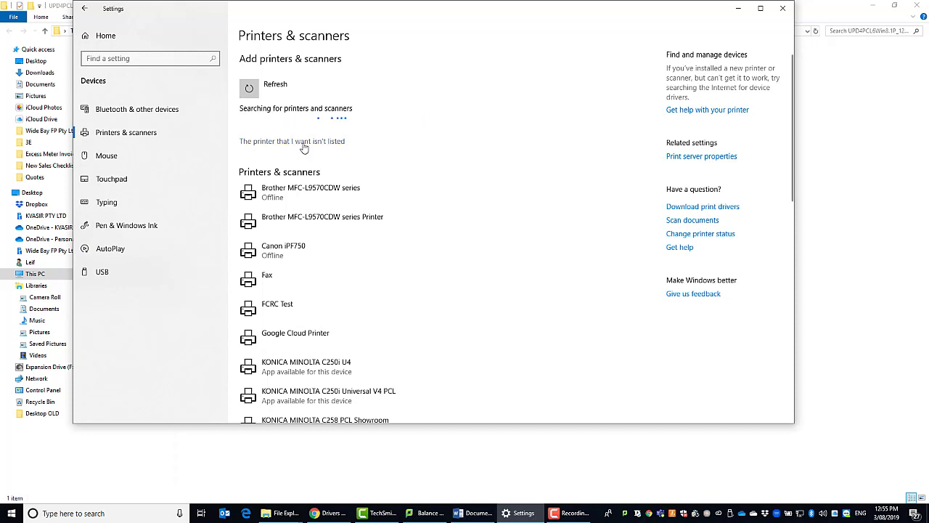
{"action": "left_click", "coordinate": [289, 147]}
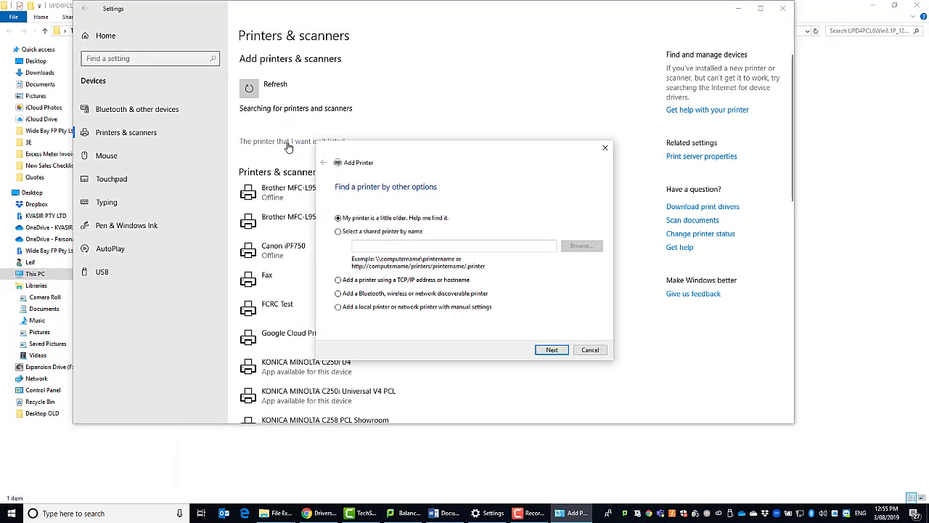
{"action": "left_click", "coordinate": [376, 283]}
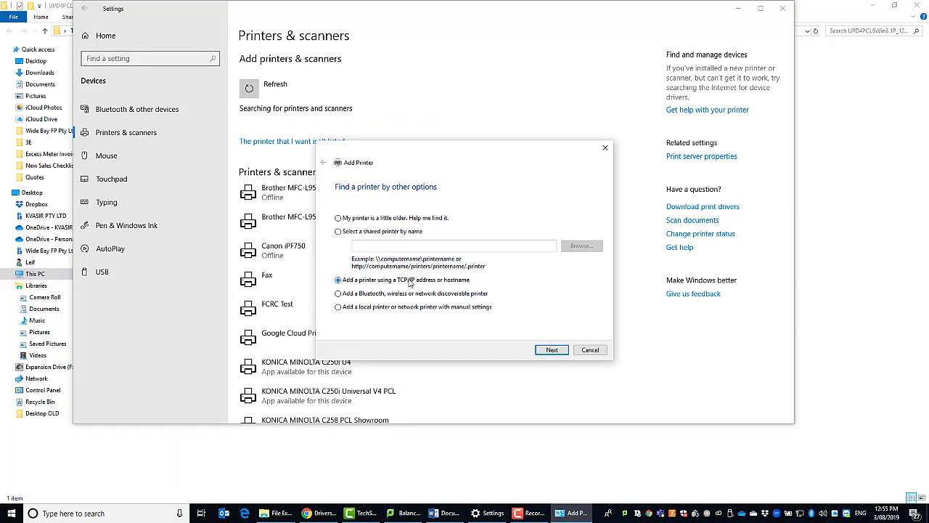
{"action": "left_click", "coordinate": [550, 351]}
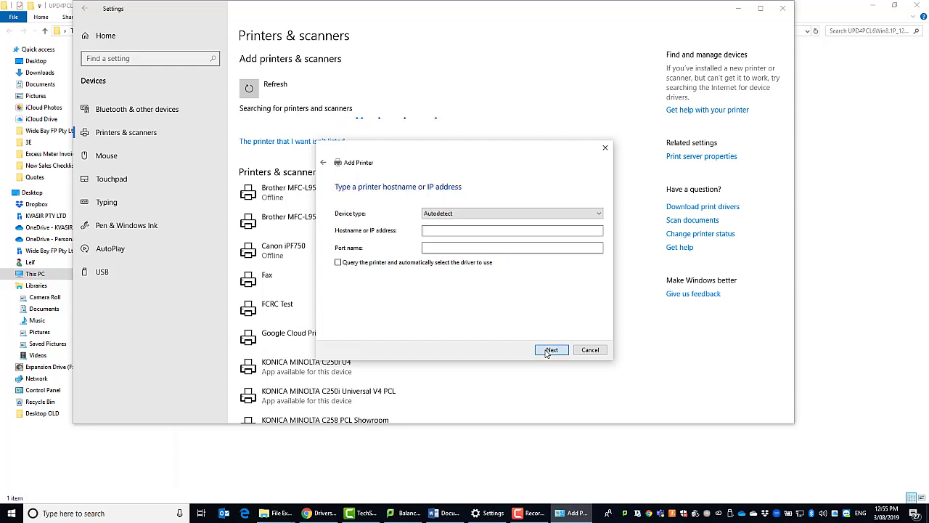
Step: Set the device type to TCP/IP Device with IP address 192.168.2.184 and continue to driver selection
{"action": "left_click", "coordinate": [443, 215]}
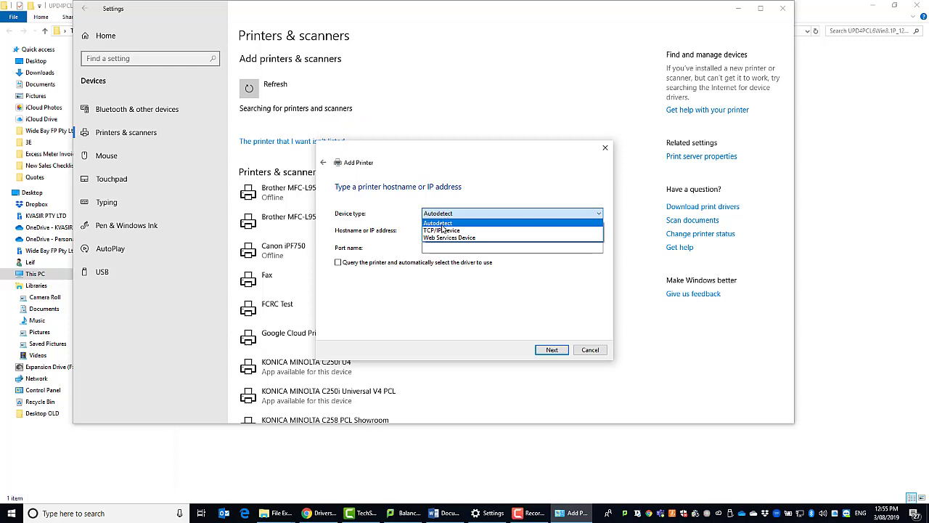
{"action": "left_click", "coordinate": [444, 230]}
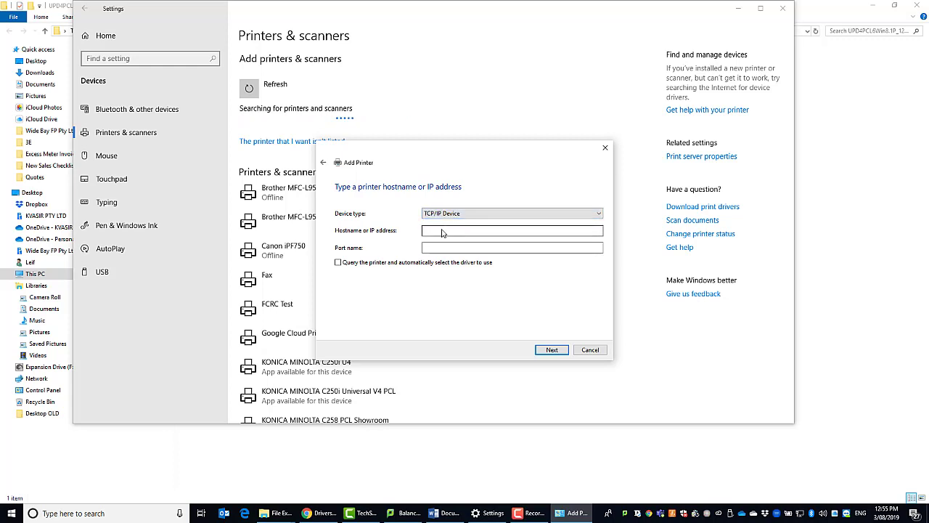
{"action": "left_click", "coordinate": [445, 232]}
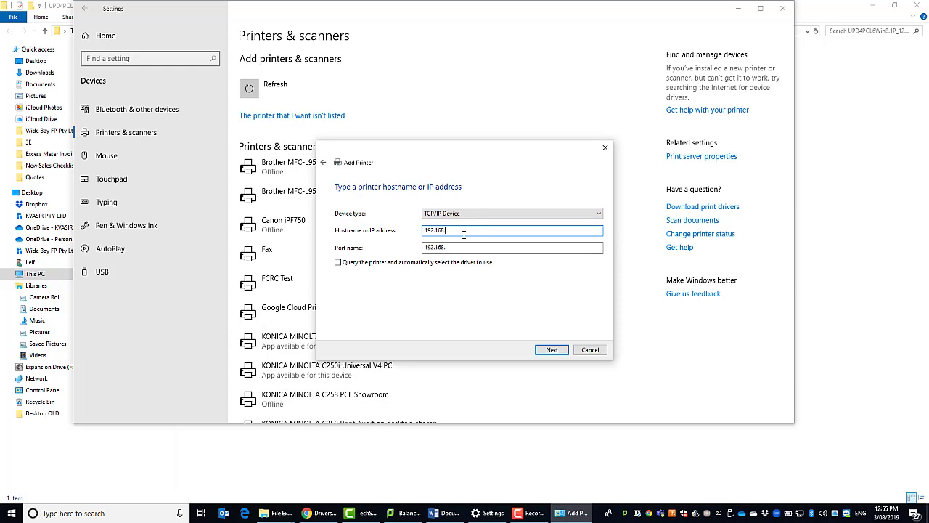
{"action": "type", "text": "192.168.2.184"}
{"action": "left_click", "coordinate": [551, 350]}
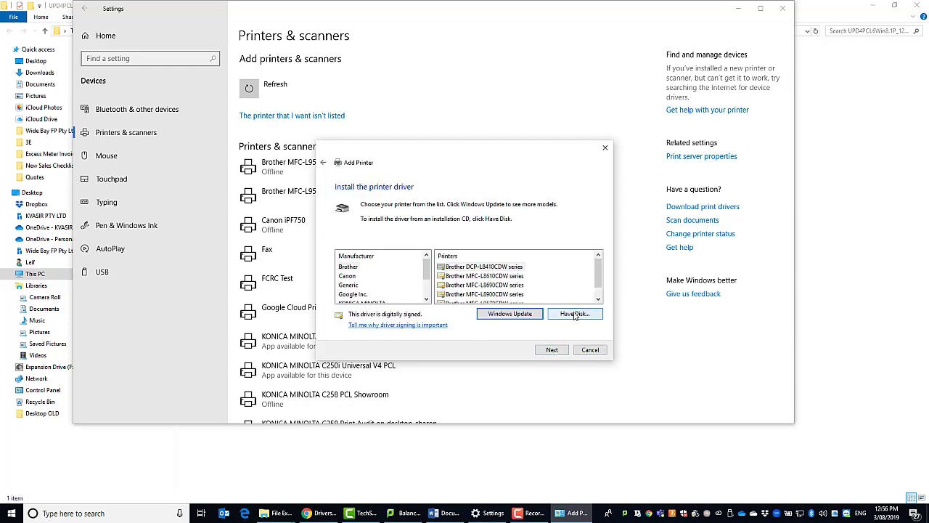
Step: Choose to install the printer driver from disk and browse to the Downloads folder for the driver file
{"action": "left_click", "coordinate": [570, 315]}
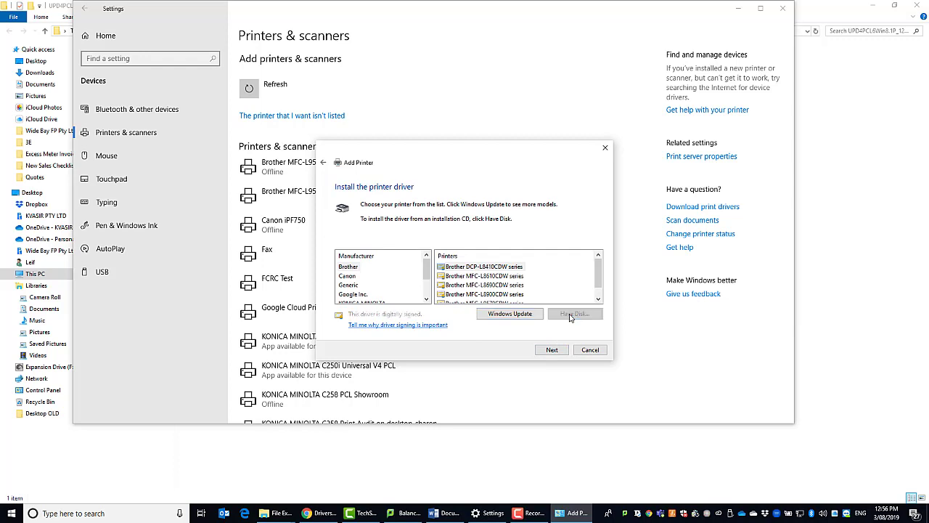
{"action": "left_click", "coordinate": [541, 300]}
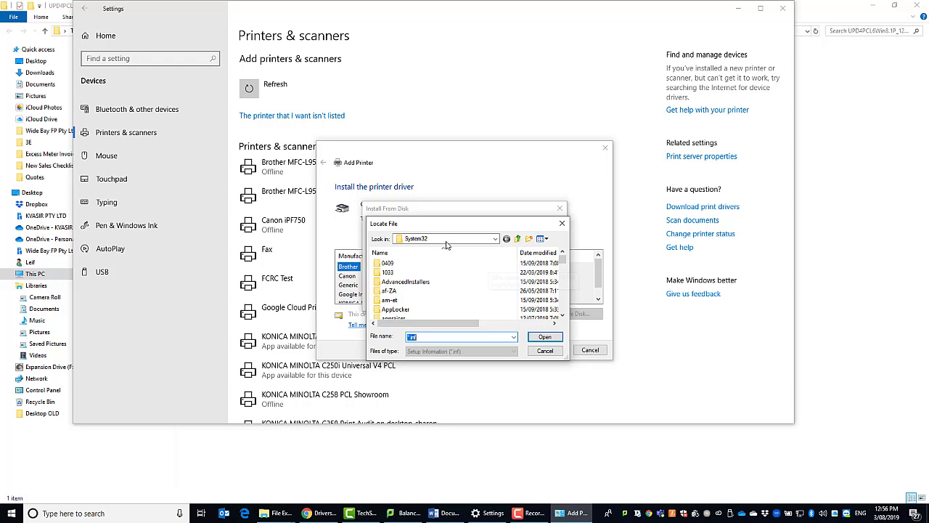
{"action": "left_click", "coordinate": [448, 239]}
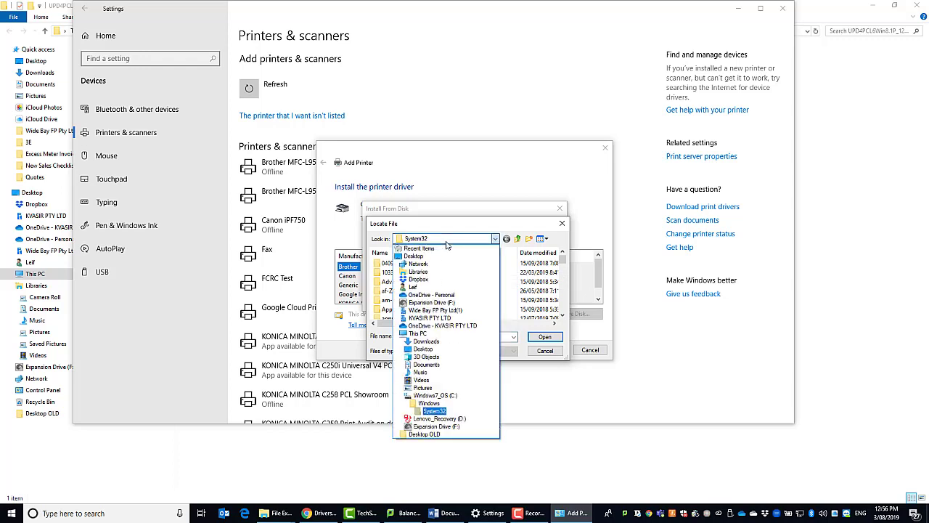
{"action": "left_click", "coordinate": [433, 344]}
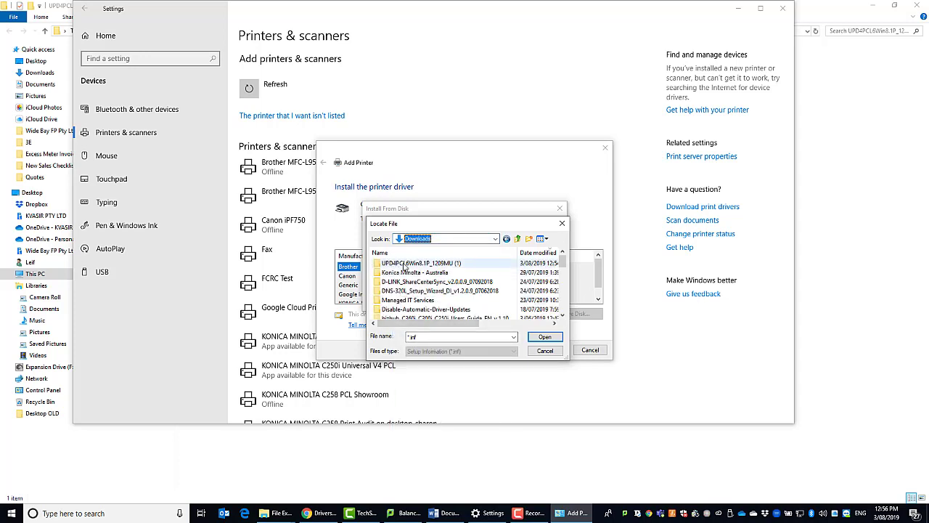
Step: Select KOBxxK__01.inf from Driver > x64 > PCL6 inside the extracted UPD4PCL6Win8.1P_1209MU (1) folder
{"action": "double_click", "coordinate": [421, 263]}
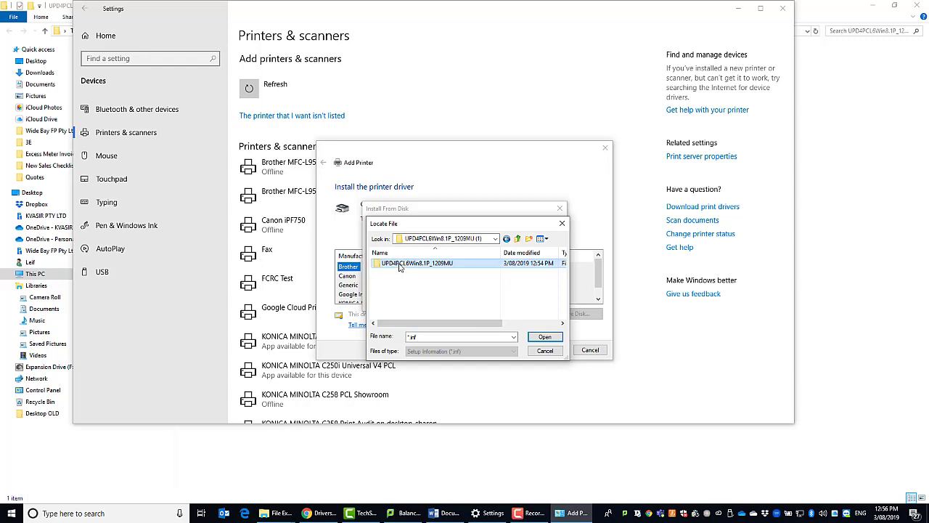
{"action": "double_click", "coordinate": [401, 265]}
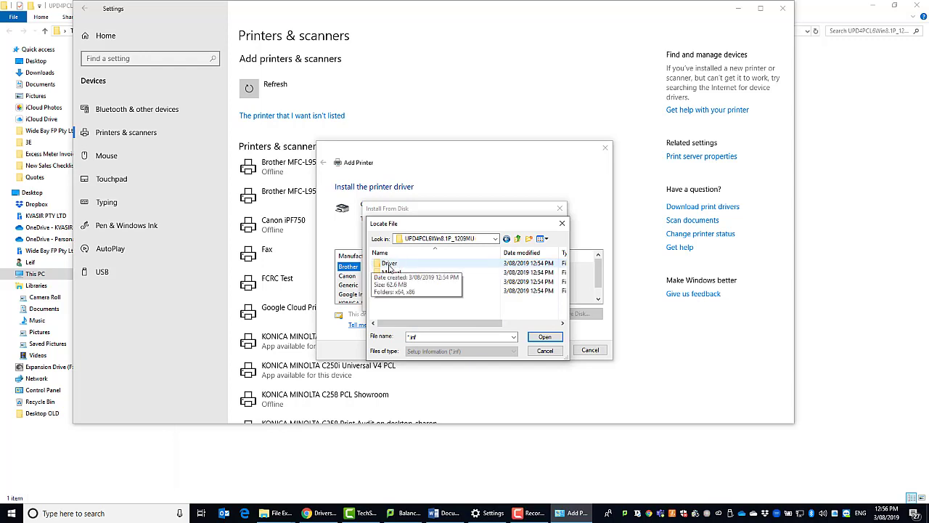
{"action": "double_click", "coordinate": [390, 265]}
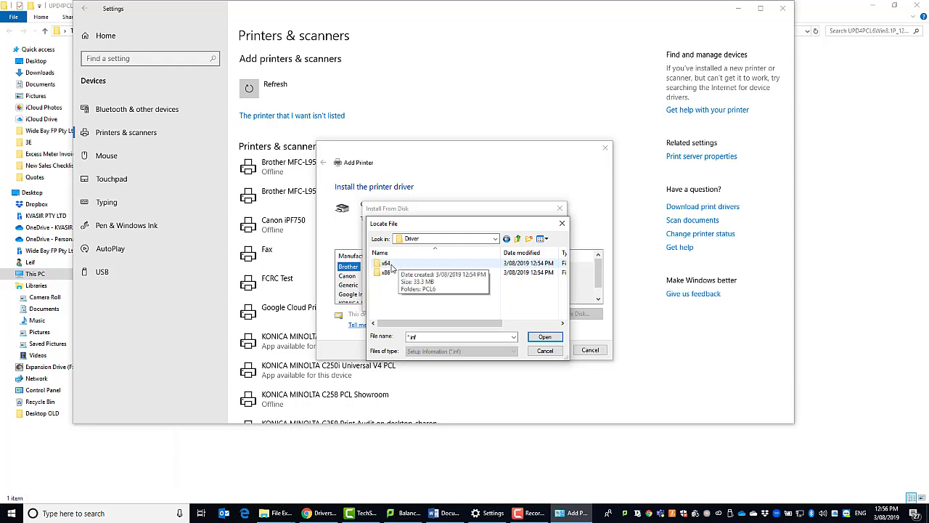
{"action": "double_click", "coordinate": [386, 264]}
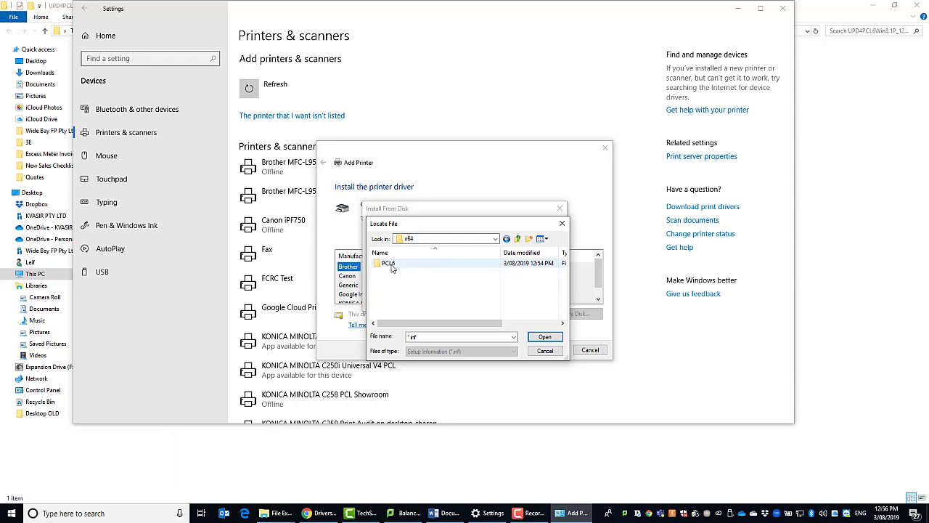
{"action": "double_click", "coordinate": [388, 264]}
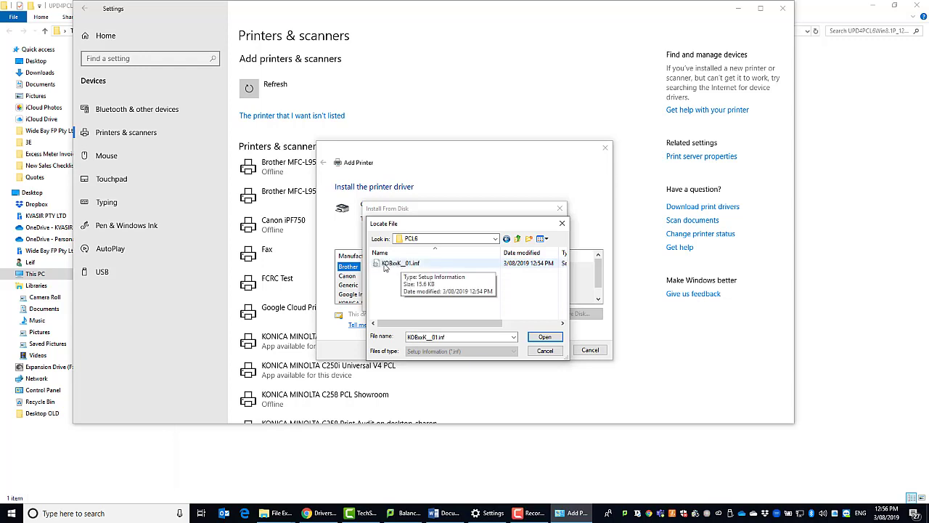
{"action": "double_click", "coordinate": [391, 265]}
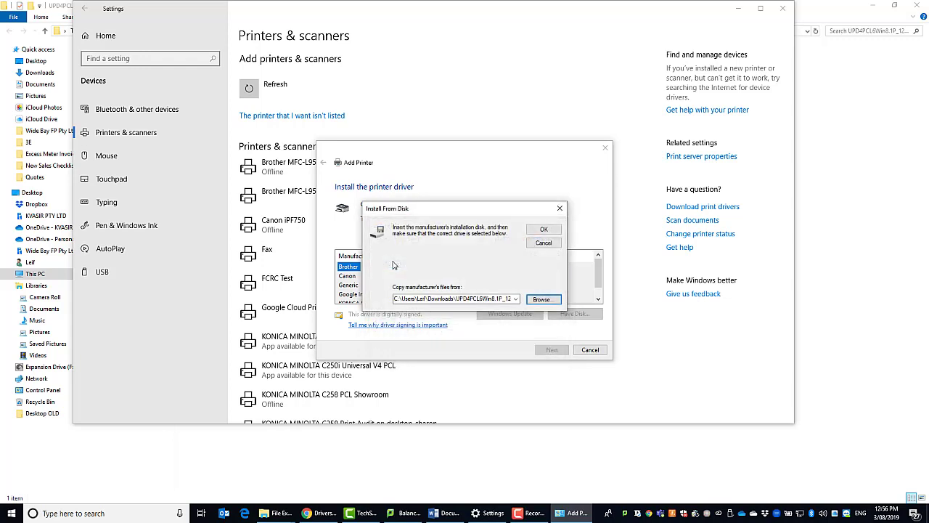
Step: Load the driver from the chosen location, use KONICA MINOLTA Universal V4 PCL, and replace the current driver
{"action": "left_click", "coordinate": [544, 230]}
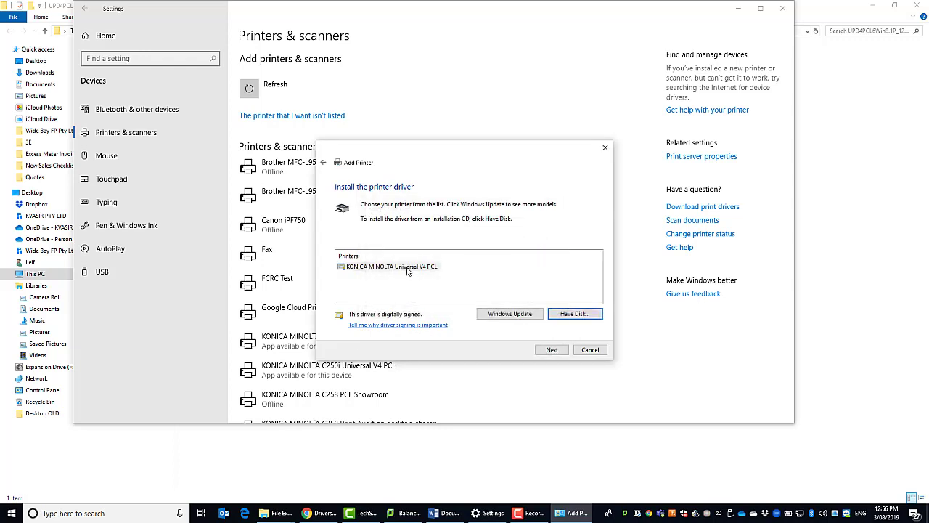
{"action": "left_click", "coordinate": [550, 350]}
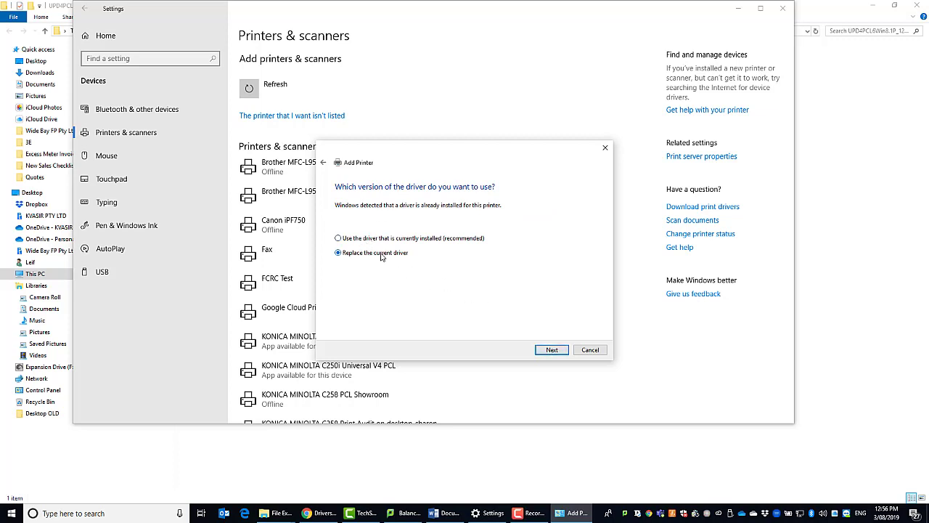
{"action": "left_click", "coordinate": [552, 350]}
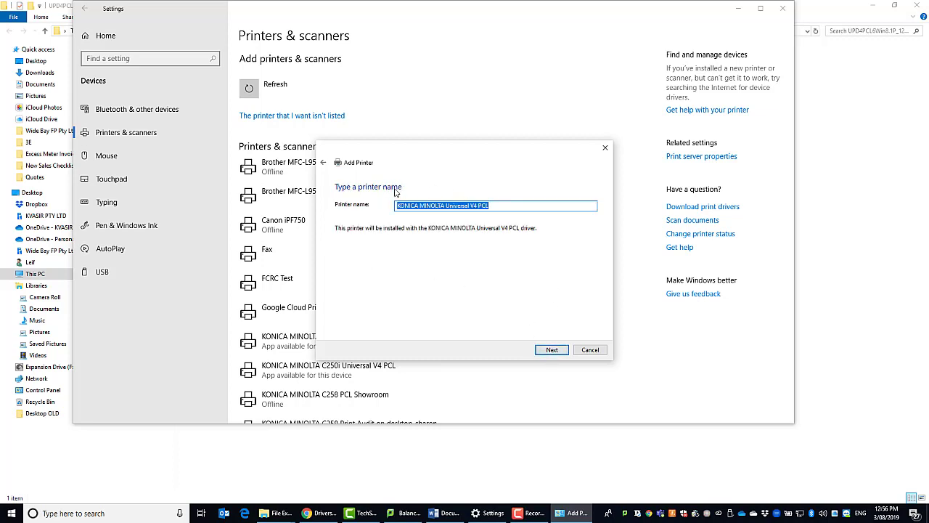
Step: Name the printer KONICA MINOLTA Test and continue without sharing it
{"action": "left_click", "coordinate": [461, 205]}
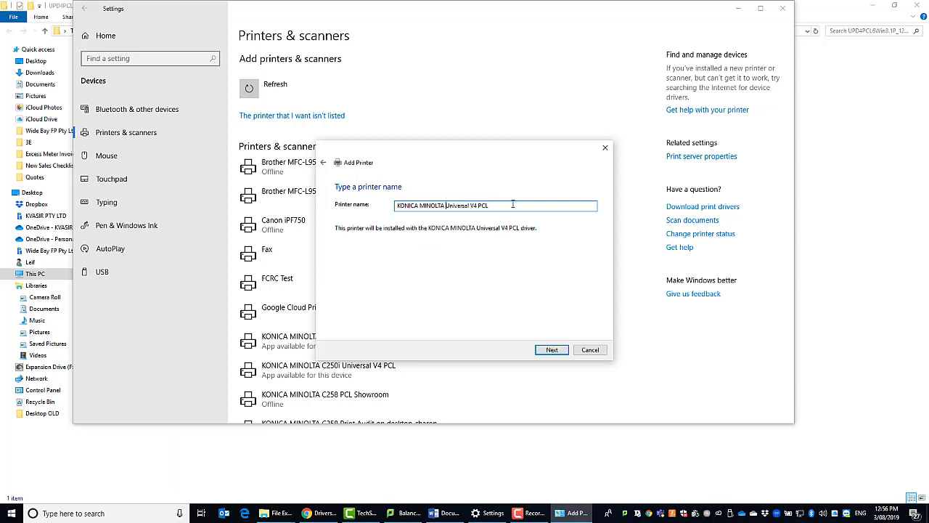
{"action": "key", "text": "ctrl+shift+Right"}
{"action": "key", "text": "ctrl+shift+Right"}
{"action": "key", "text": "ctrl+shift+Right"}
{"action": "type", "text": "T"}
{"action": "left_click", "coordinate": [542, 350]}
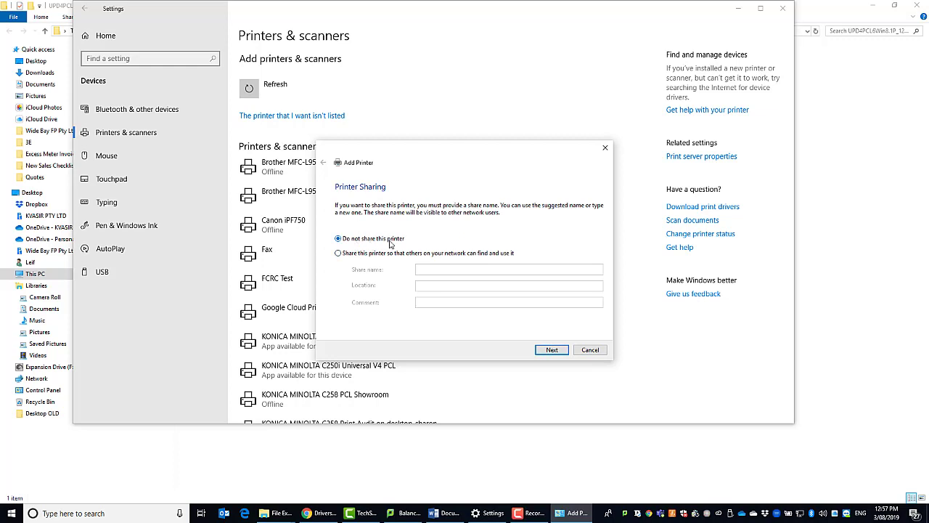
{"action": "left_click", "coordinate": [545, 351]}
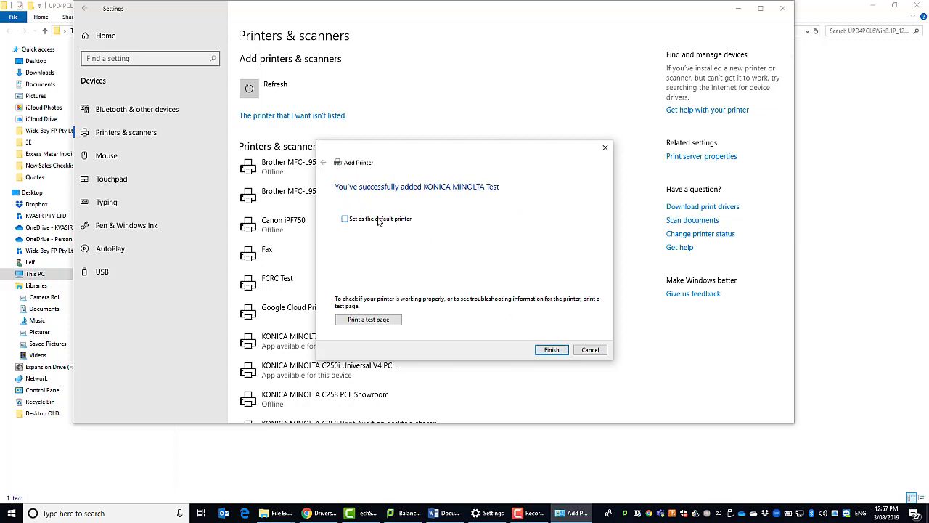
Step: Print a test page on the new printer and finish the Add Printer wizard without setting it as default
{"action": "left_click", "coordinate": [373, 323]}
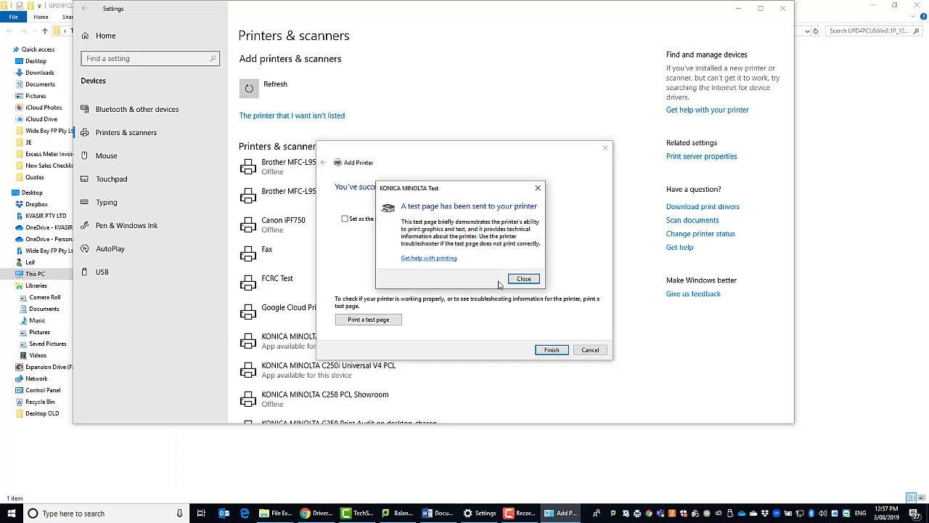
{"action": "left_click", "coordinate": [527, 279]}
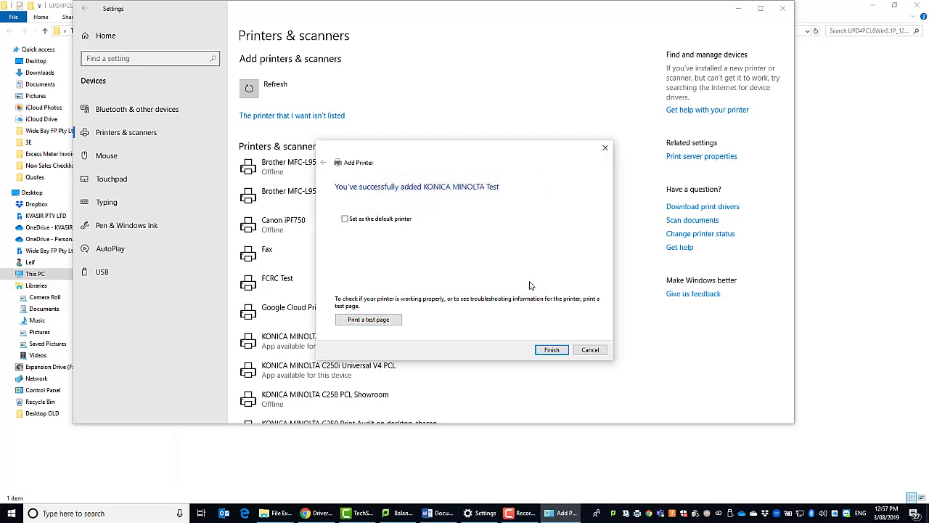
{"action": "left_click", "coordinate": [551, 351]}
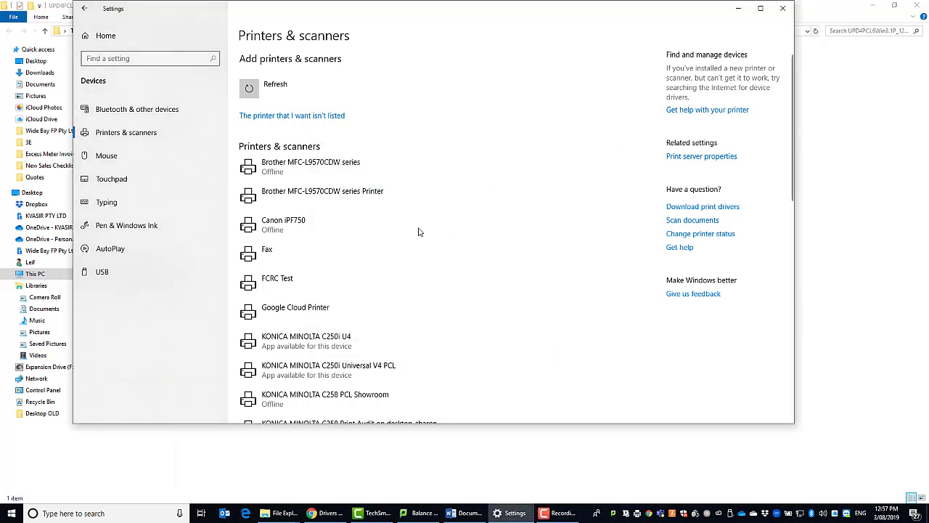